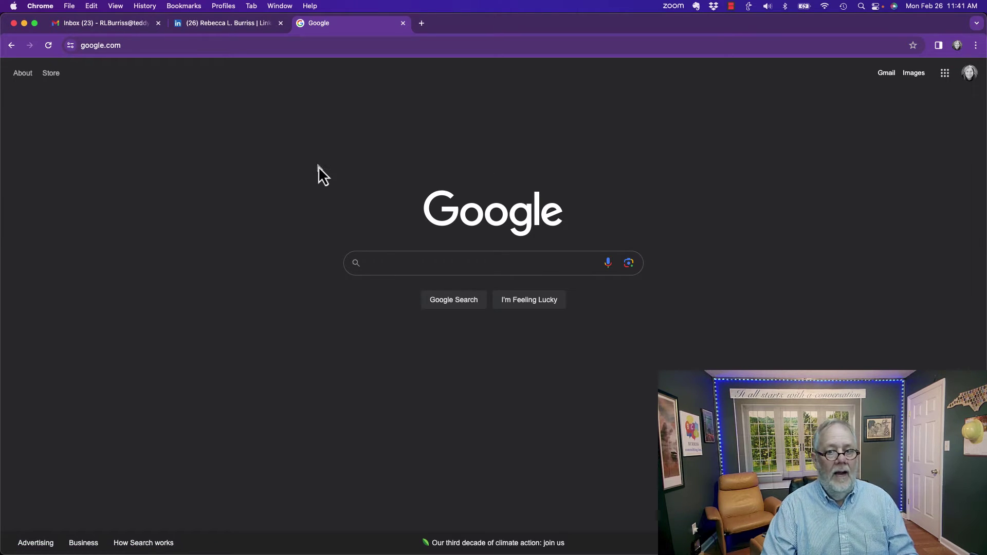
Step: Search Google for 'voice' and open the Google Voice result
{"action": "type", "text": "voice"}
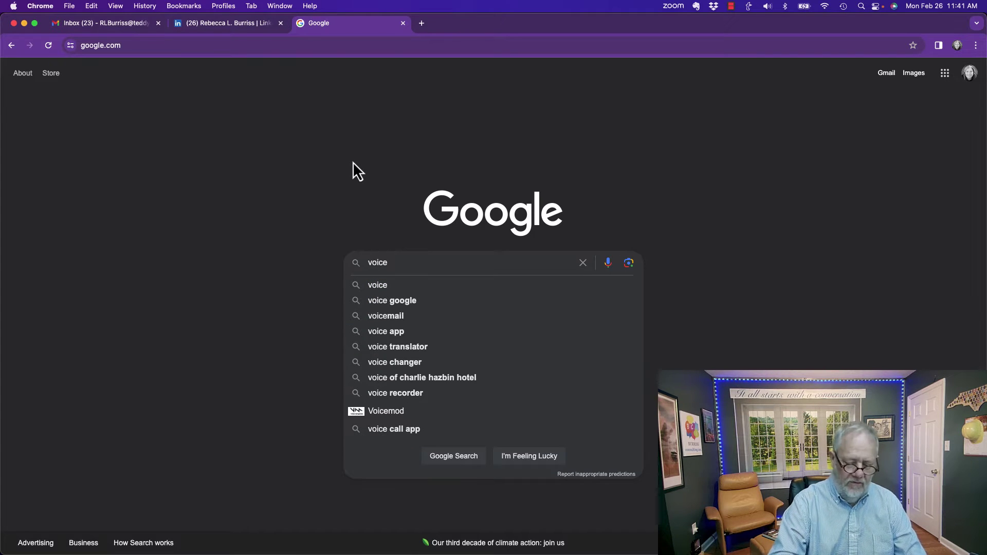
{"action": "key", "text": "Return"}
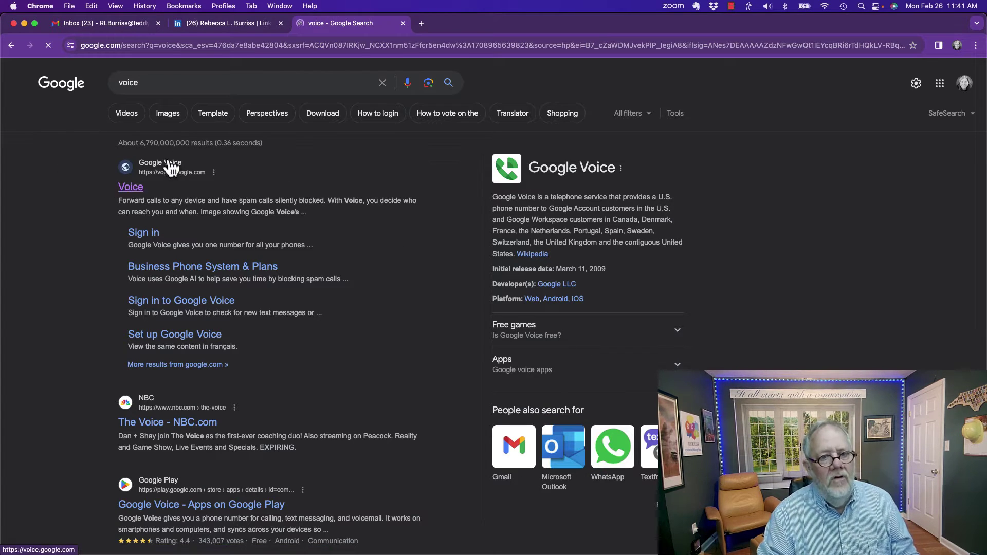
{"action": "left_click", "coordinate": [139, 190]}
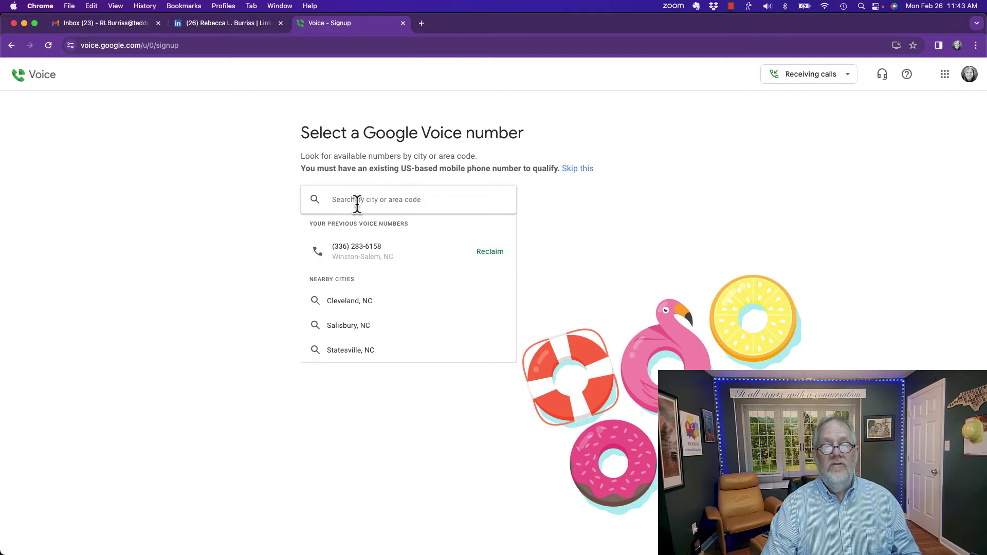
Step: Search numbers for 'Winston-Salem nc' and select the first number listed
{"action": "left_click", "coordinate": [336, 201]}
{"action": "type", "text": "27006"}
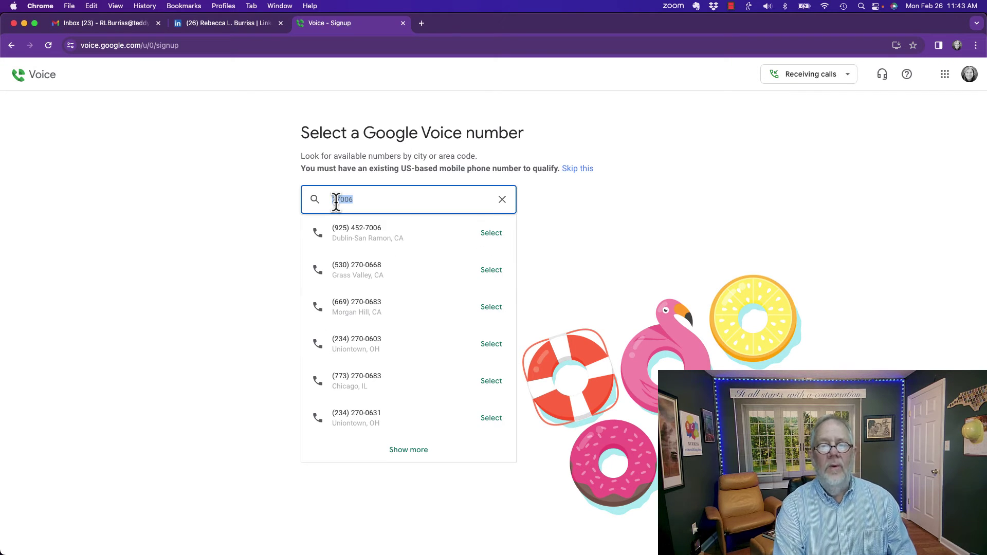
{"action": "type", "text": "Winston-"}
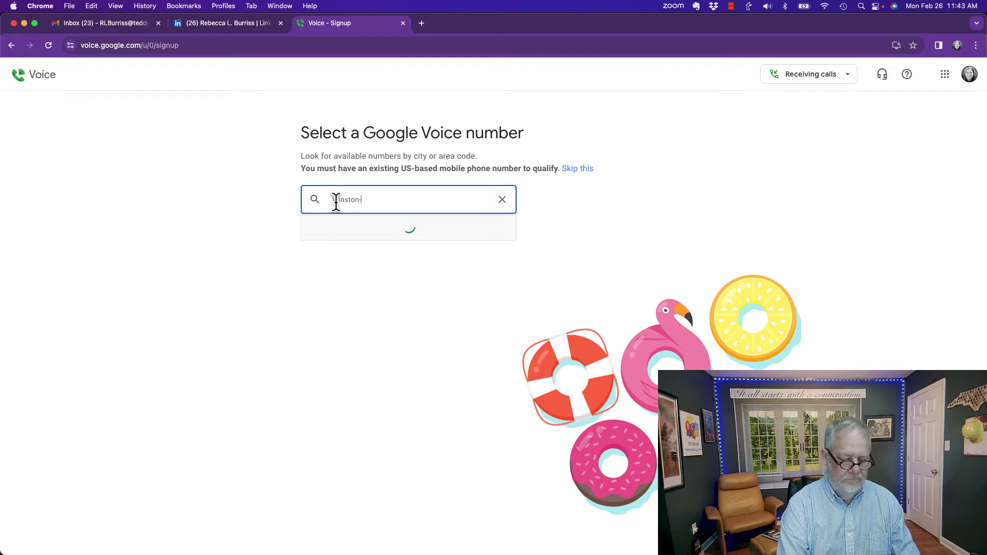
{"action": "type", "text": "Salem nc"}
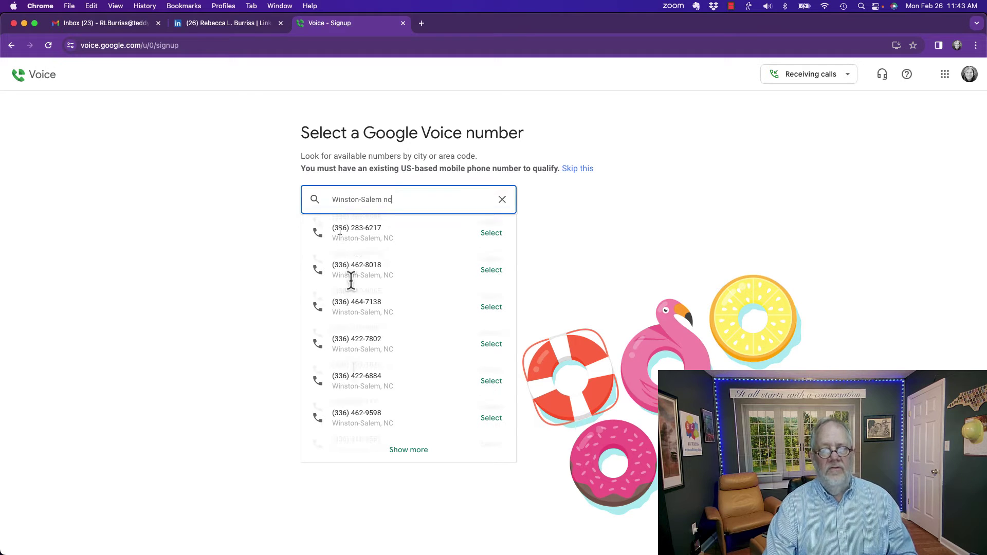
{"action": "scroll", "coordinate": [360, 309], "scroll_direction": "down", "scroll_amount": 3}
{"action": "scroll", "coordinate": [368, 330], "scroll_direction": "up", "scroll_amount": 3}
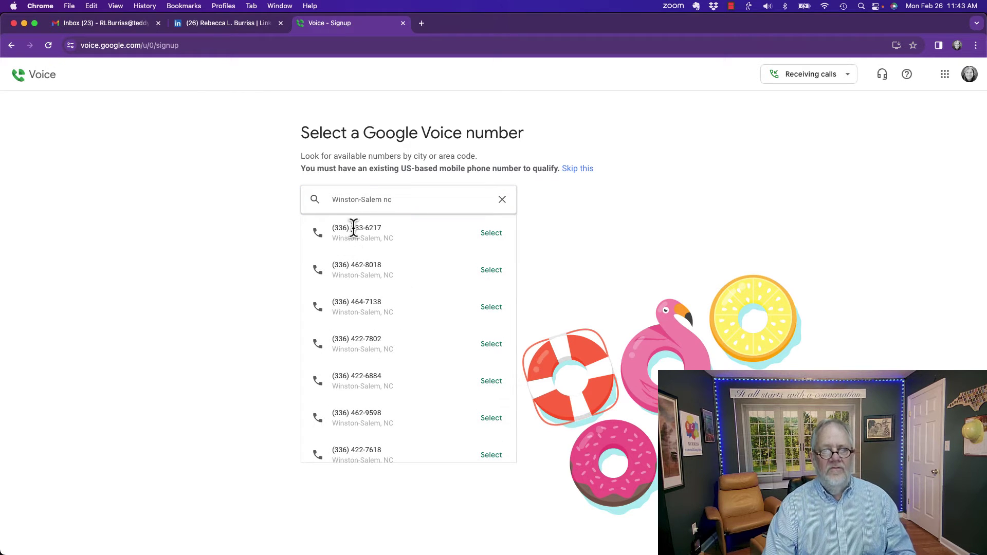
{"action": "left_click", "coordinate": [490, 234]}
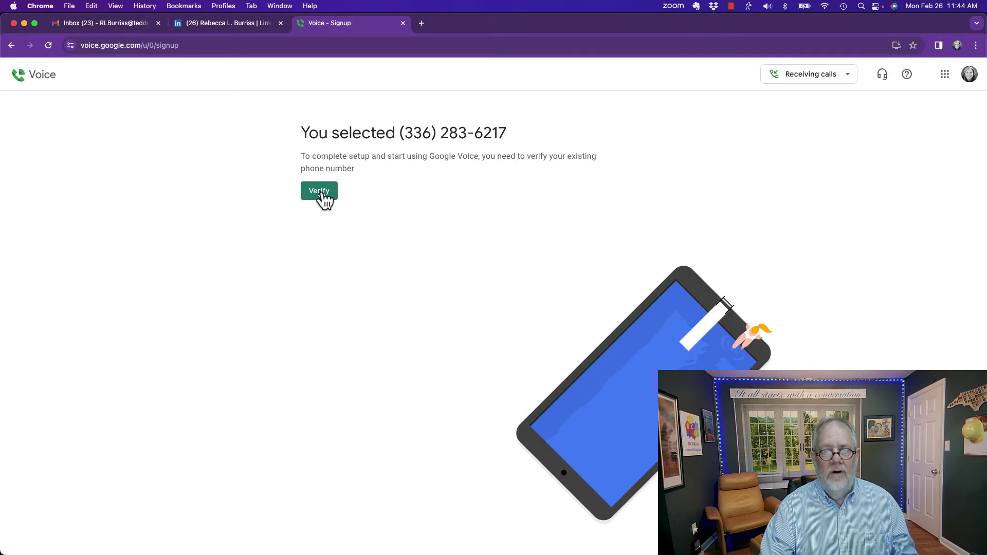
Step: Enter the existing cell phone number, get a texted code, and submit the six-digit code
{"action": "left_click", "coordinate": [320, 192]}
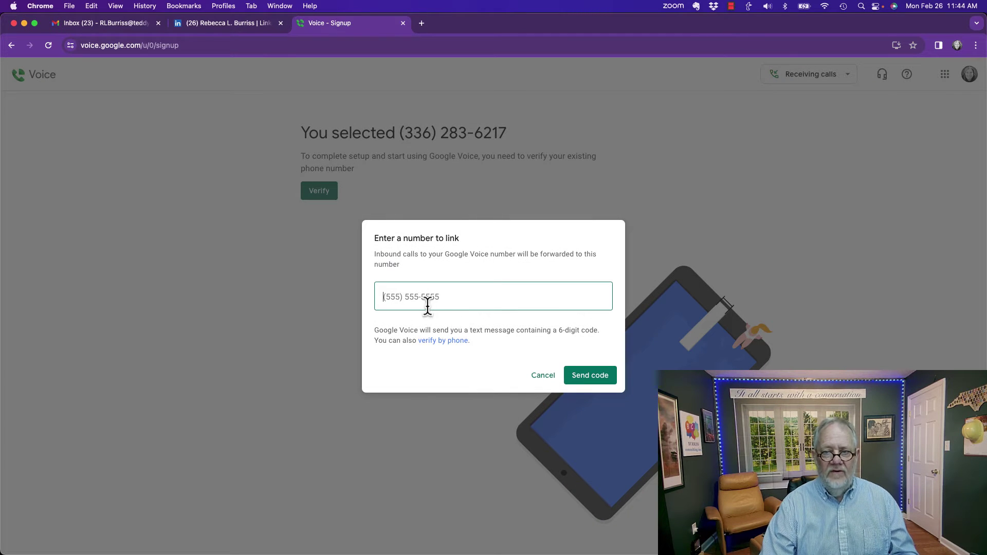
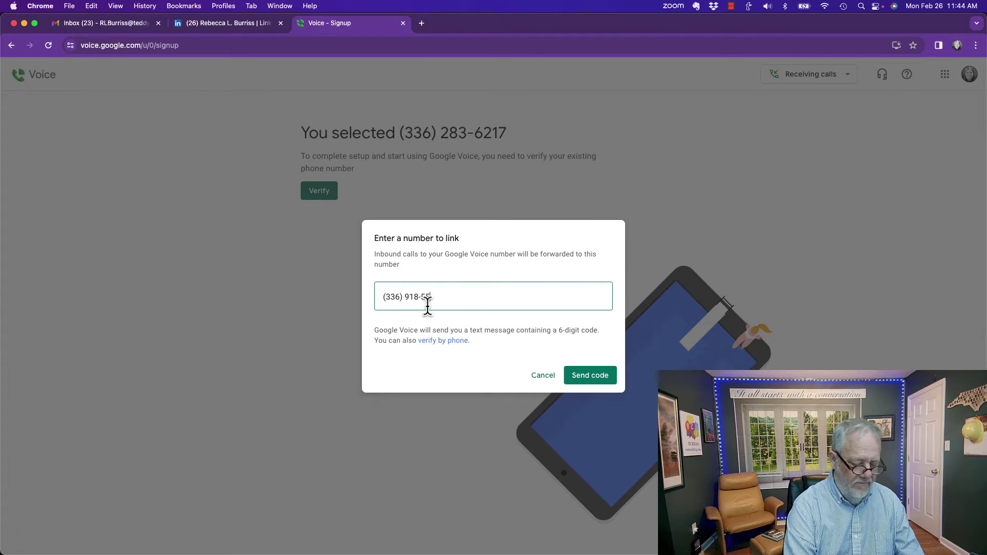
{"action": "left_click", "coordinate": [582, 375]}
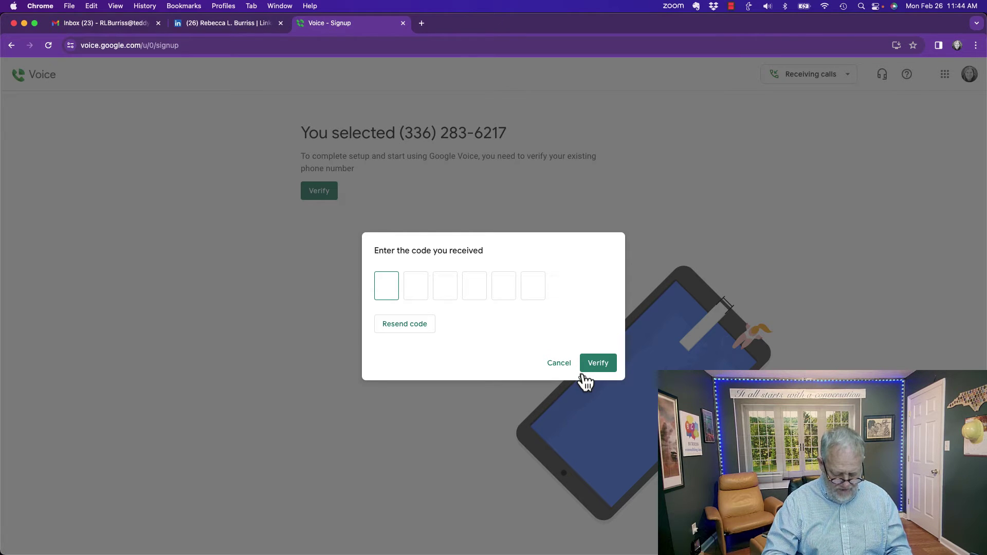
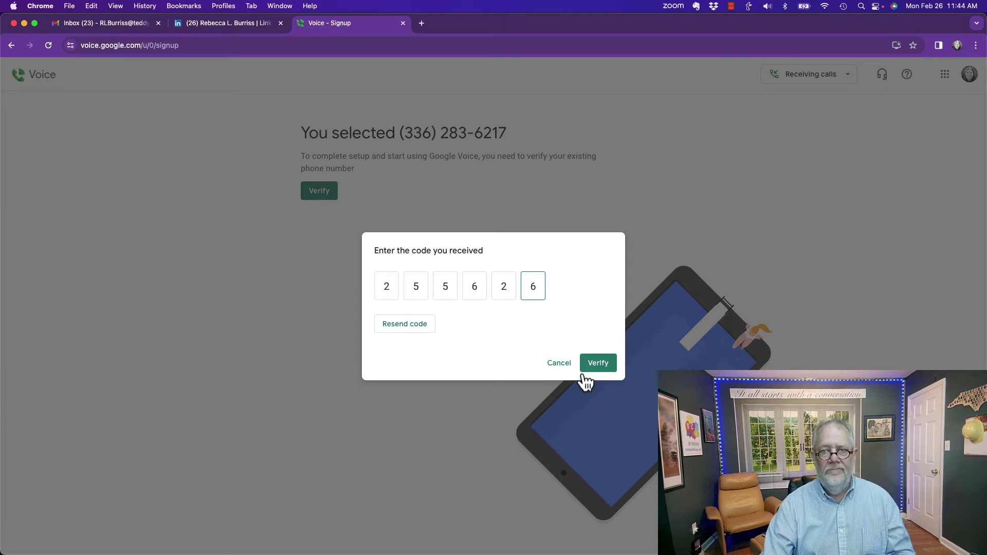
{"action": "left_click", "coordinate": [596, 362]}
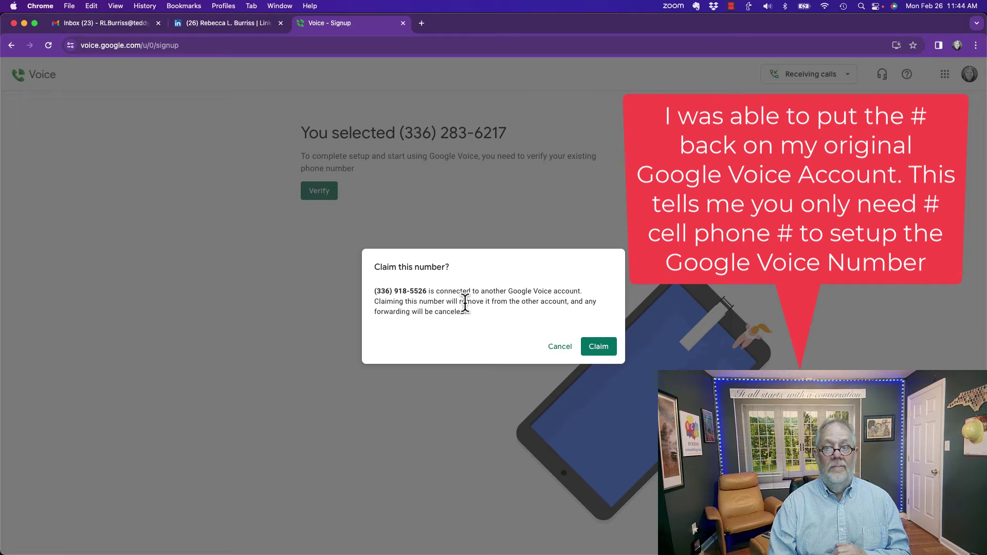
Step: Claim the cell number from the other Voice account and finish linking it
{"action": "left_click", "coordinate": [598, 346]}
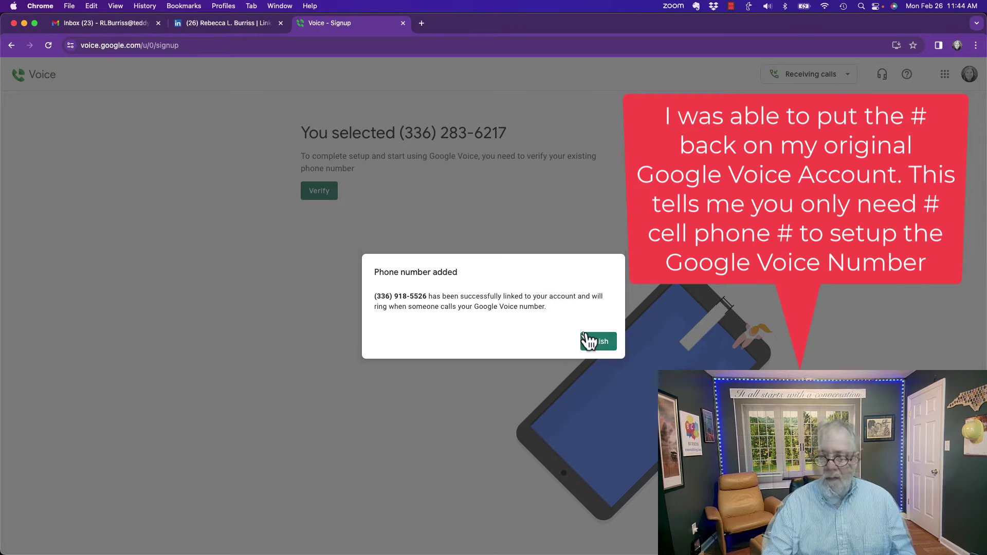
{"action": "left_click", "coordinate": [598, 341]}
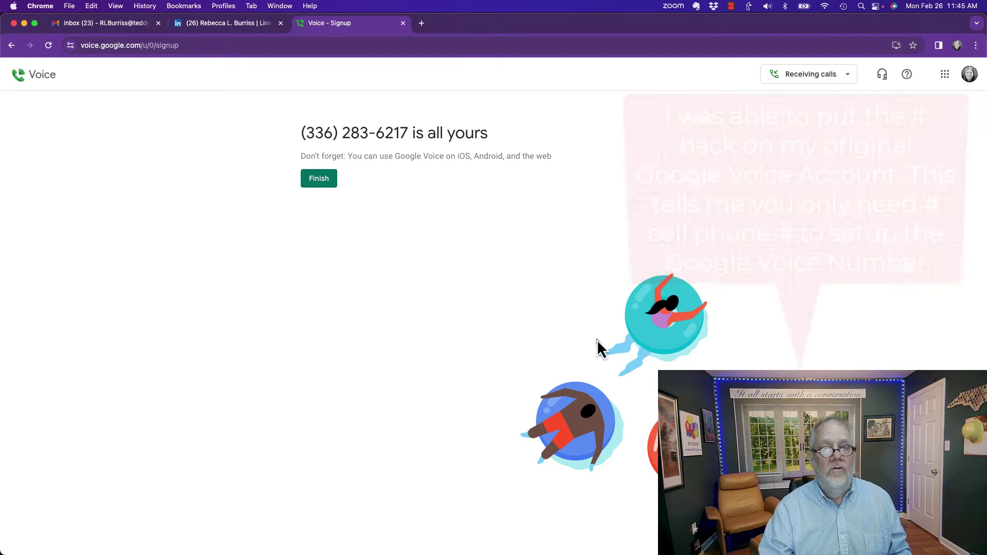
Step: Finish setup and confirm the Calls inbox places outgoing calls as the new Voice number
{"action": "left_click", "coordinate": [311, 183]}
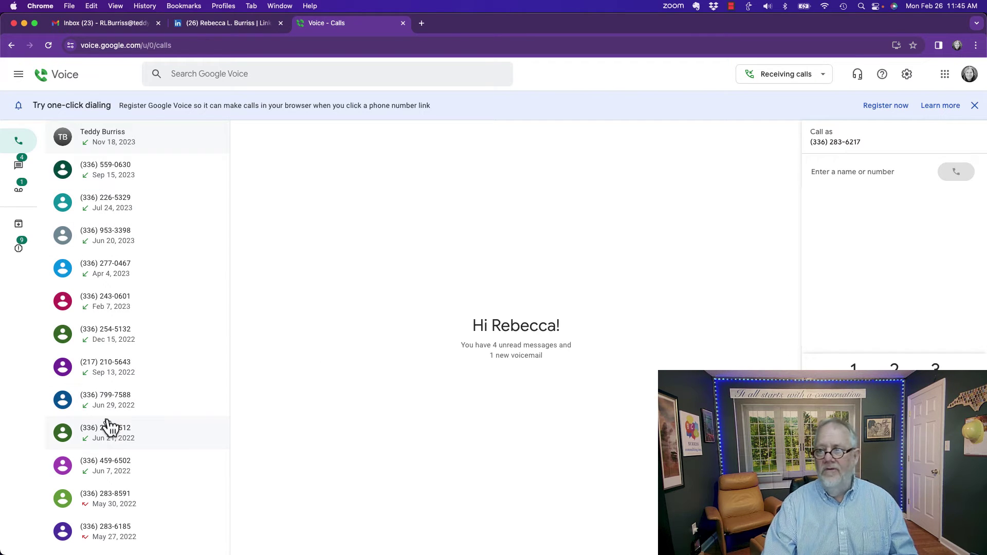
{"action": "scroll", "coordinate": [106, 425], "scroll_direction": "down", "scroll_amount": 4}
{"action": "scroll", "coordinate": [106, 425], "scroll_direction": "up", "scroll_amount": 4}
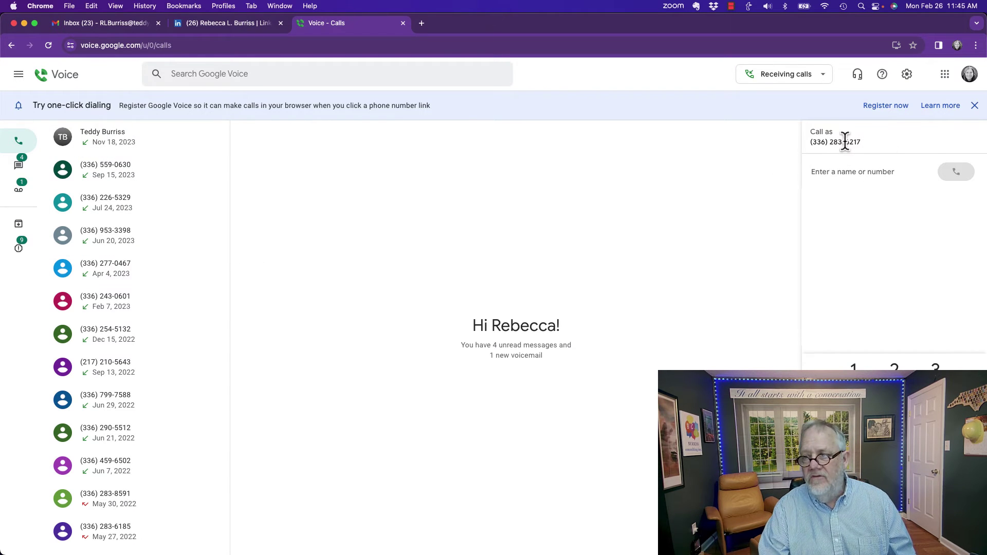
{"action": "left_click_drag", "start_coordinate": [829, 142], "coordinate": [863, 143]}
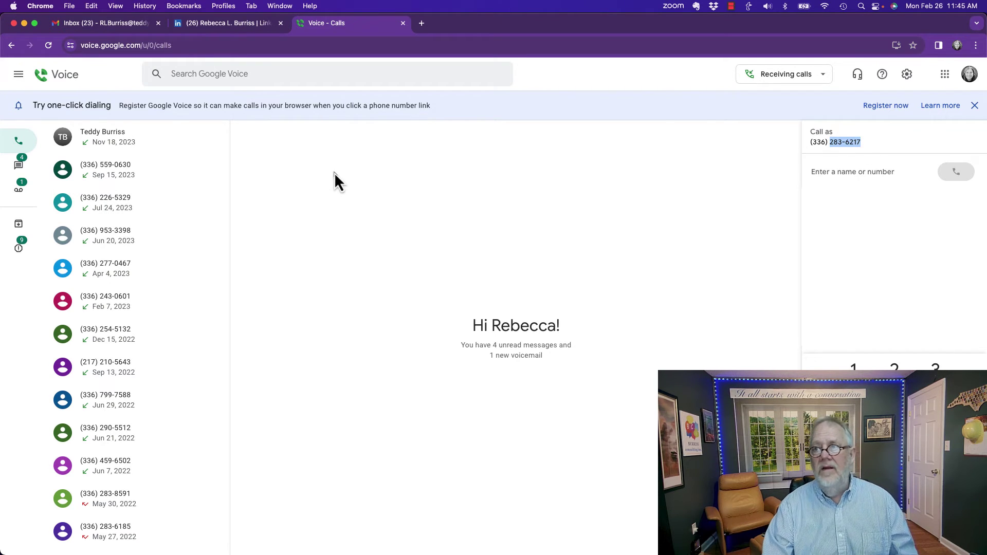
Step: Open Google Voice Settings and scroll to the Calls section
{"action": "left_click", "coordinate": [908, 75]}
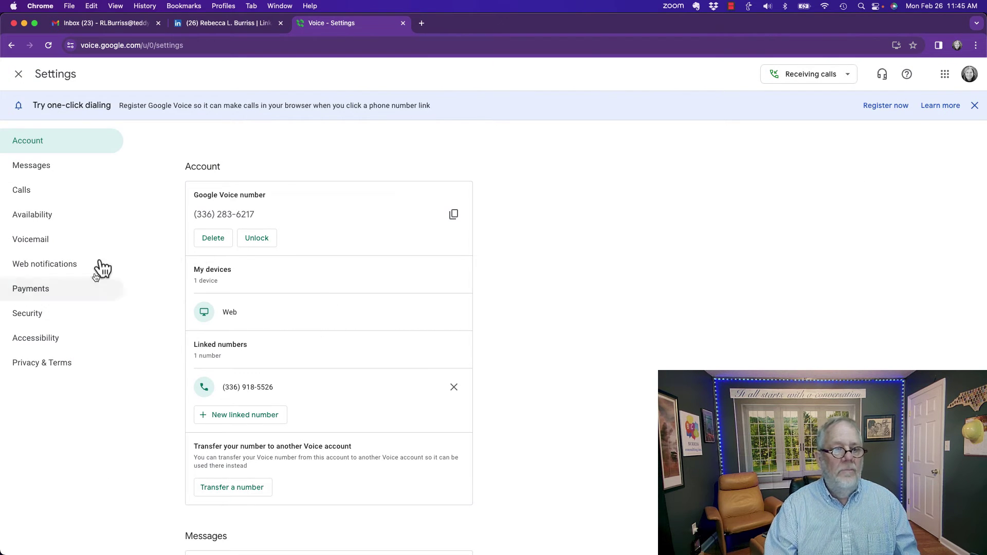
{"action": "scroll", "coordinate": [146, 289], "scroll_direction": "down", "scroll_amount": 6}
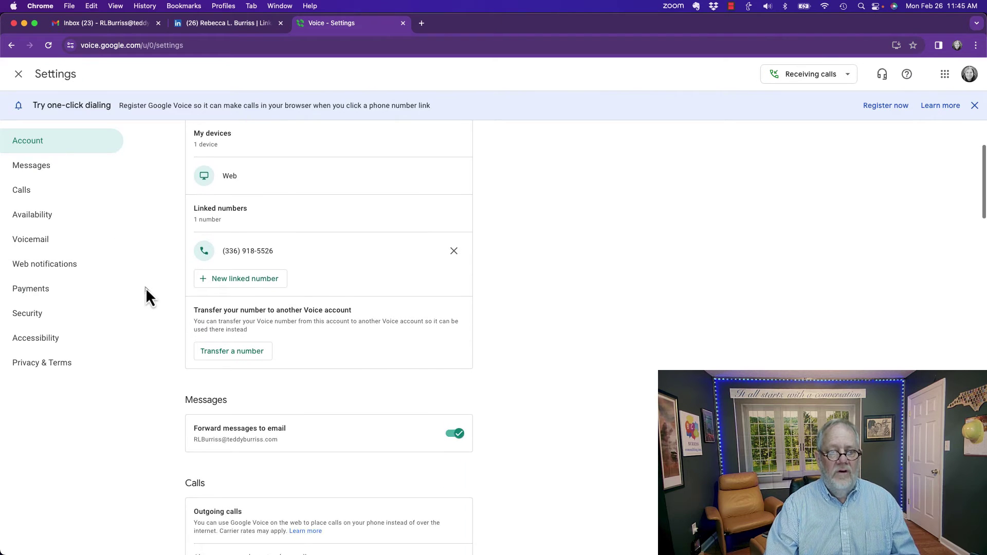
{"action": "scroll", "coordinate": [146, 288], "scroll_direction": "down", "scroll_amount": 1}
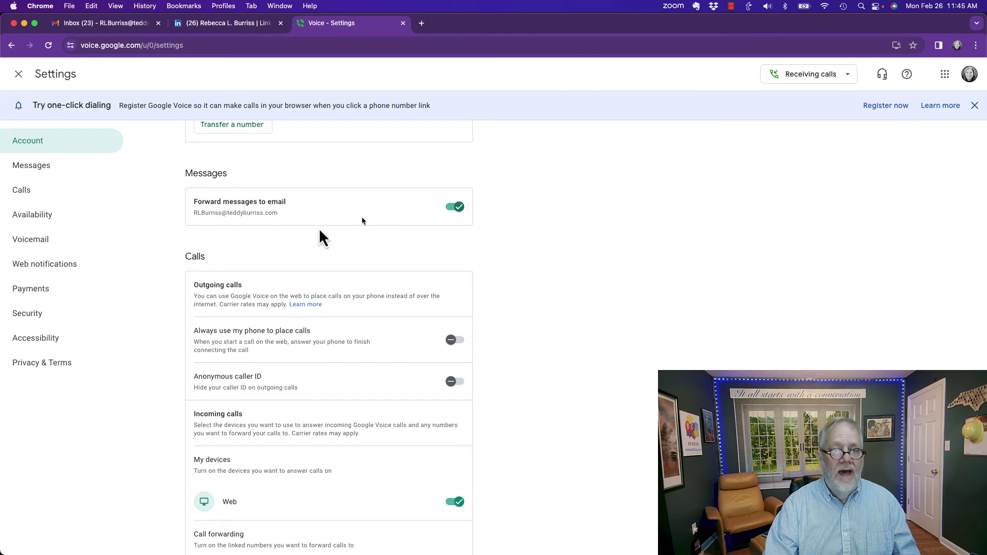
{"action": "scroll", "coordinate": [287, 213], "scroll_direction": "down", "scroll_amount": 2}
{"action": "scroll", "coordinate": [214, 183], "scroll_direction": "up", "scroll_amount": 1}
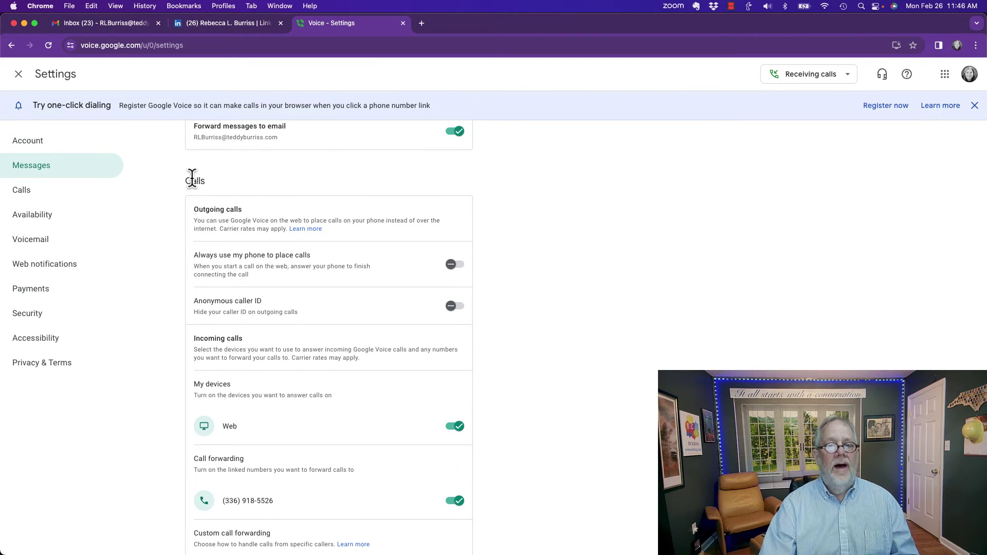
{"action": "double_click", "coordinate": [192, 183]}
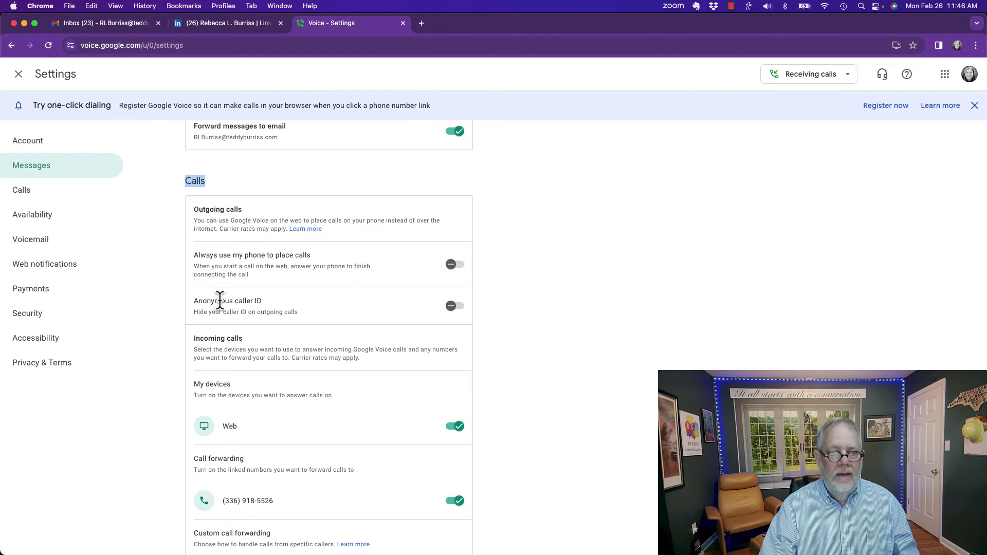
{"action": "scroll", "coordinate": [355, 298], "scroll_direction": "down", "scroll_amount": 2}
{"action": "scroll", "coordinate": [335, 280], "scroll_direction": "down", "scroll_amount": 2}
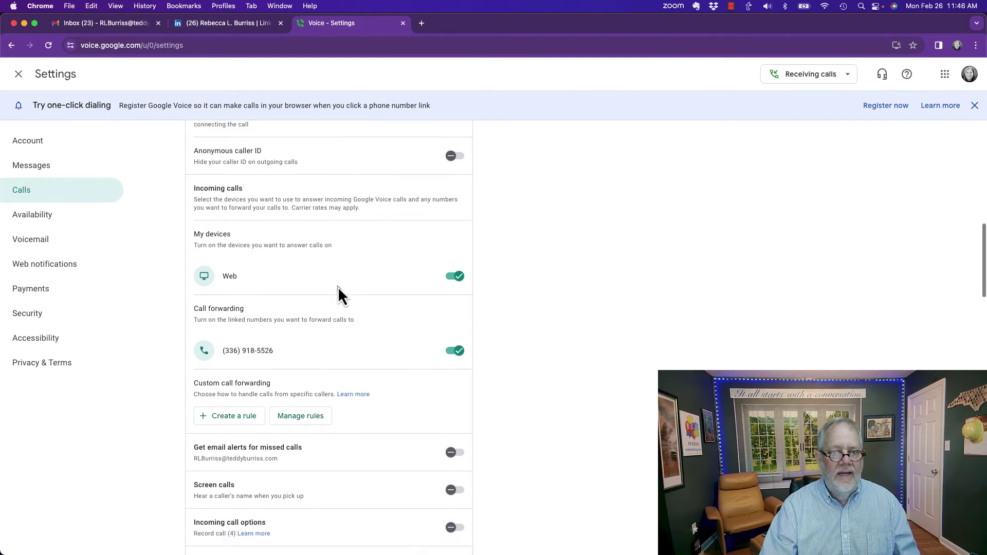
{"action": "scroll", "coordinate": [399, 276], "scroll_direction": "down", "scroll_amount": 3}
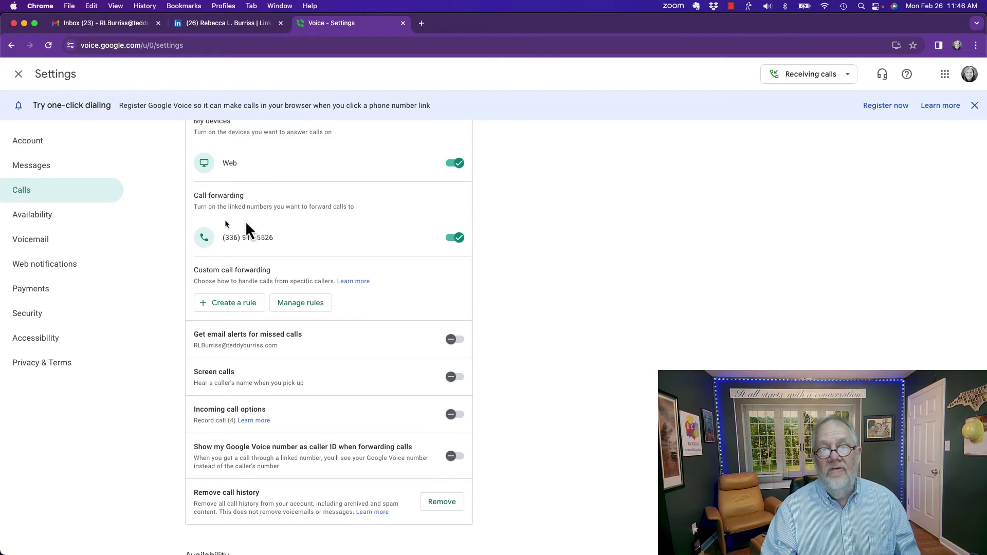
Step: Switch off call forwarding to the linked phone and review the voicemail settings below
{"action": "left_click", "coordinate": [457, 240]}
{"action": "scroll", "coordinate": [339, 232], "scroll_direction": "down", "scroll_amount": 2}
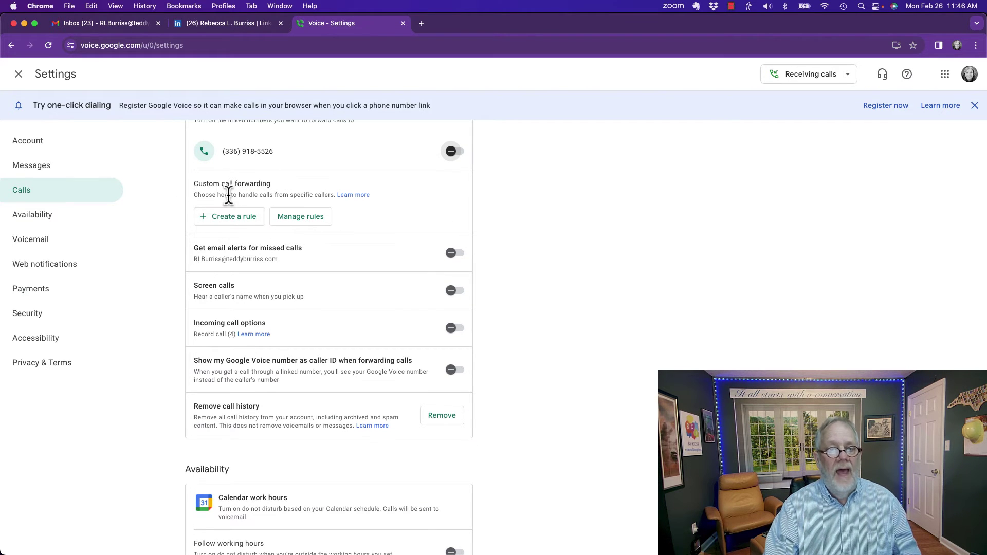
{"action": "left_click_drag", "start_coordinate": [230, 195], "coordinate": [306, 194]}
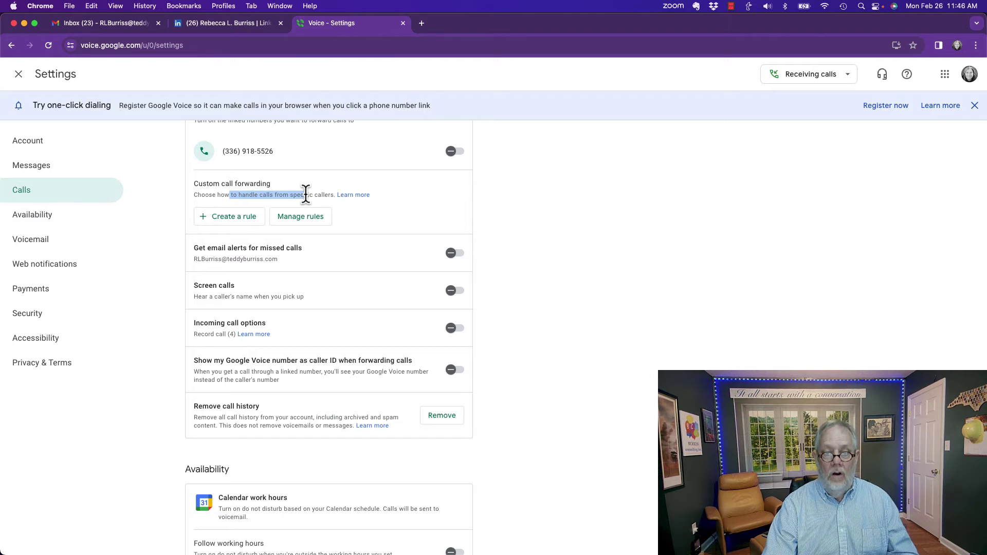
{"action": "scroll", "coordinate": [349, 269], "scroll_direction": "down", "scroll_amount": 2}
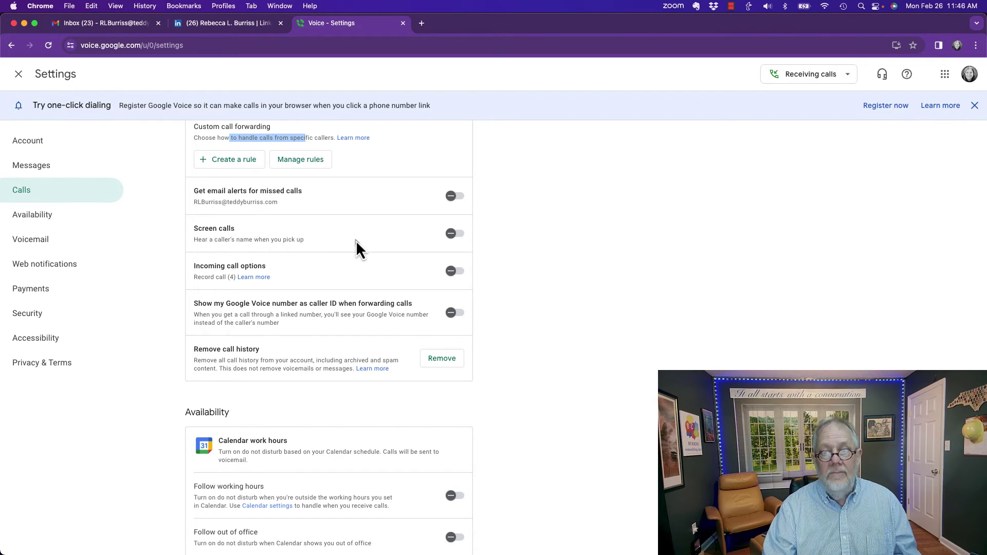
{"action": "scroll", "coordinate": [355, 239], "scroll_direction": "down", "scroll_amount": 2}
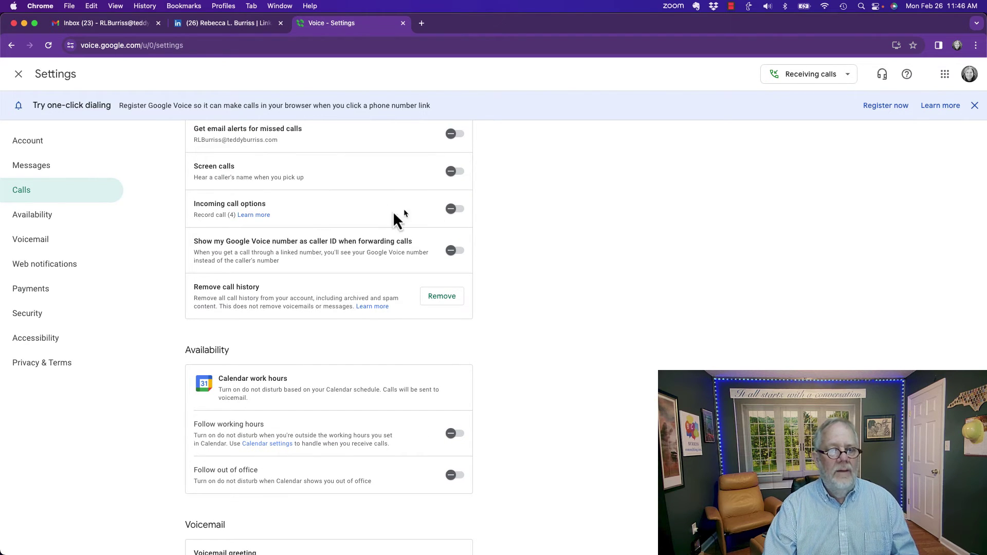
{"action": "scroll", "coordinate": [366, 211], "scroll_direction": "down", "scroll_amount": 3}
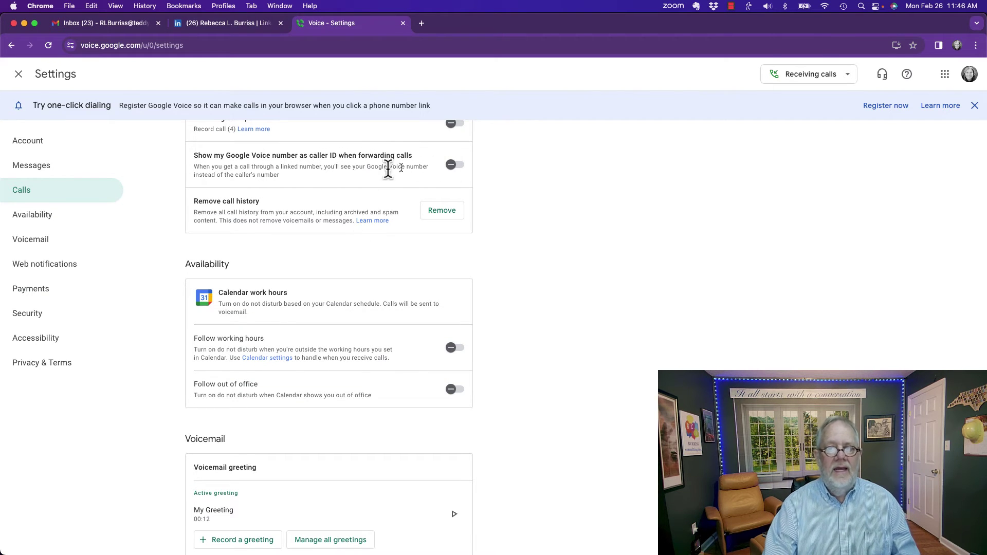
{"action": "scroll", "coordinate": [310, 188], "scroll_direction": "down", "scroll_amount": 5}
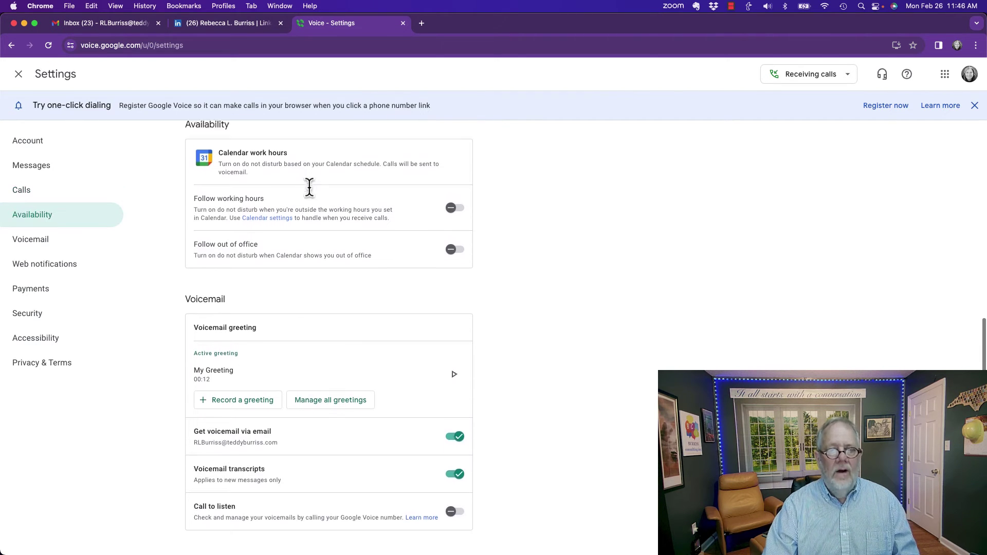
{"action": "scroll", "coordinate": [310, 188], "scroll_direction": "down", "scroll_amount": 6}
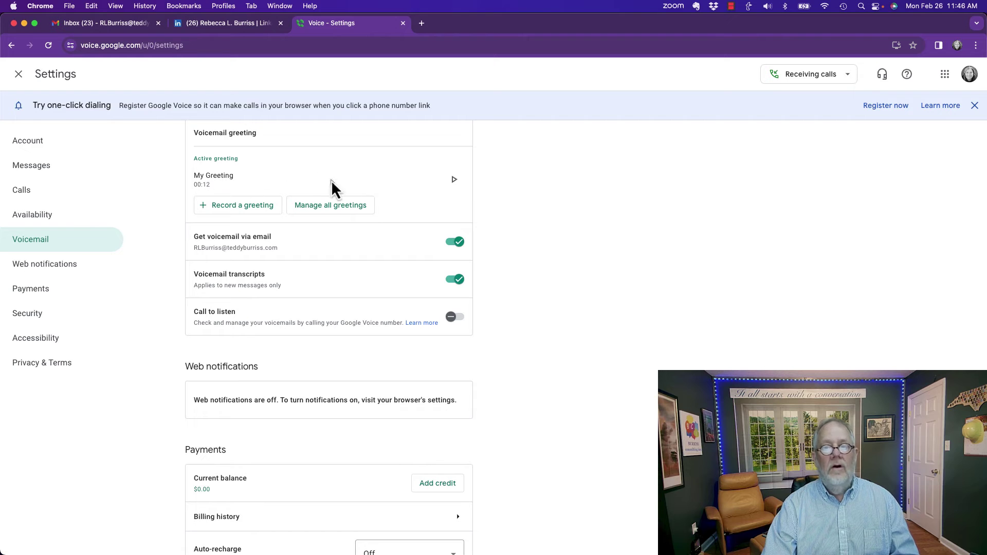
{"action": "scroll", "coordinate": [409, 265], "scroll_direction": "down", "scroll_amount": 3}
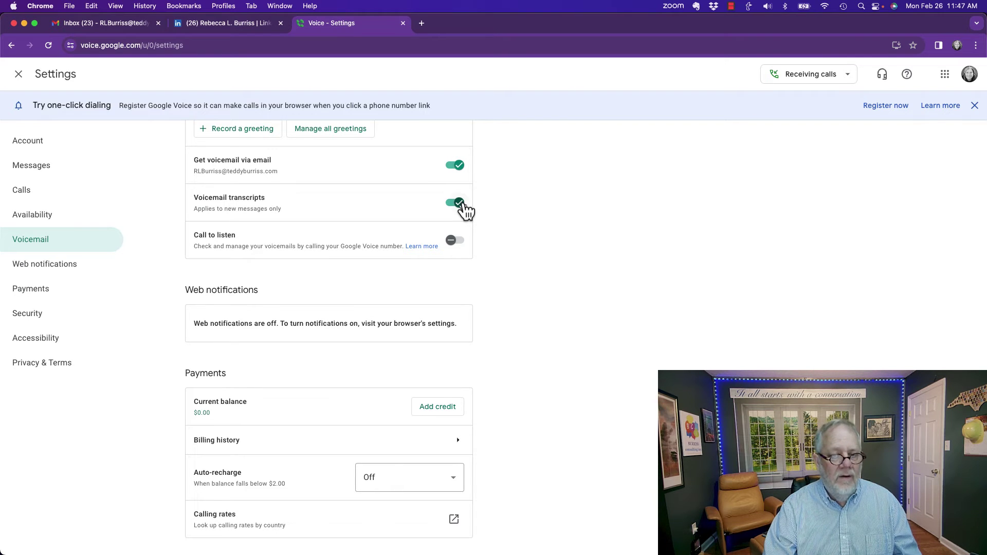
{"action": "scroll", "coordinate": [361, 214], "scroll_direction": "down", "scroll_amount": 3}
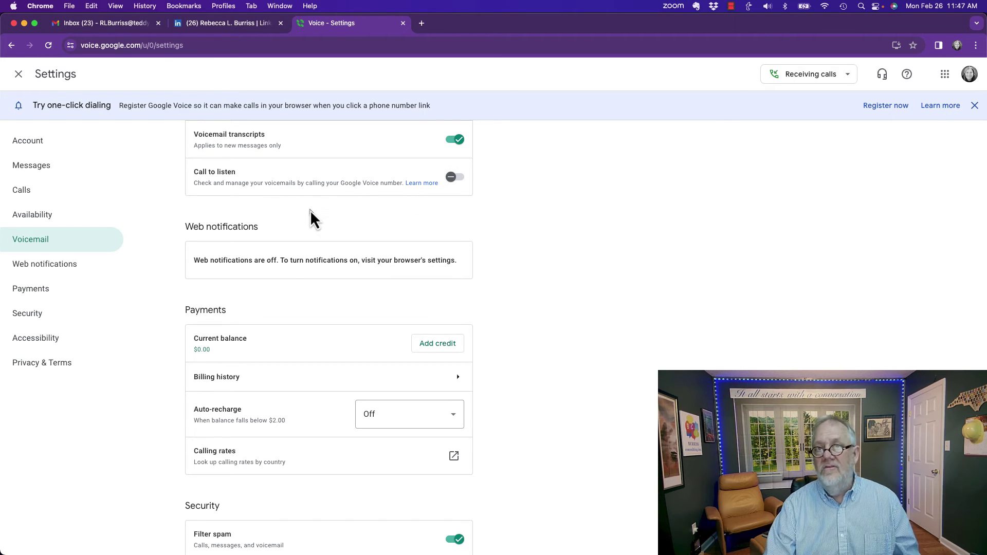
{"action": "scroll", "coordinate": [308, 214], "scroll_direction": "down", "scroll_amount": 10}
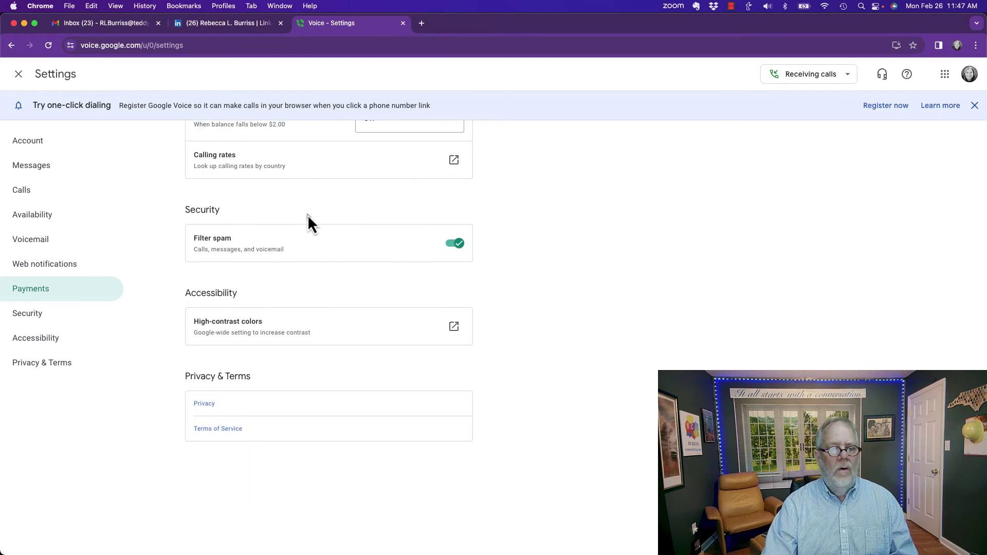
{"action": "scroll", "coordinate": [307, 216], "scroll_direction": "up", "scroll_amount": 5}
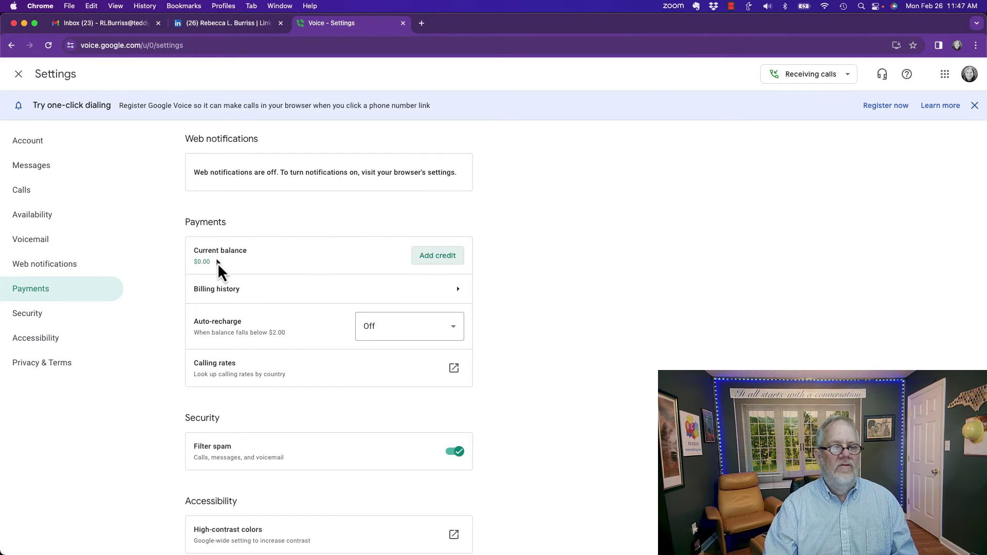
{"action": "scroll", "coordinate": [304, 275], "scroll_direction": "down", "scroll_amount": 5}
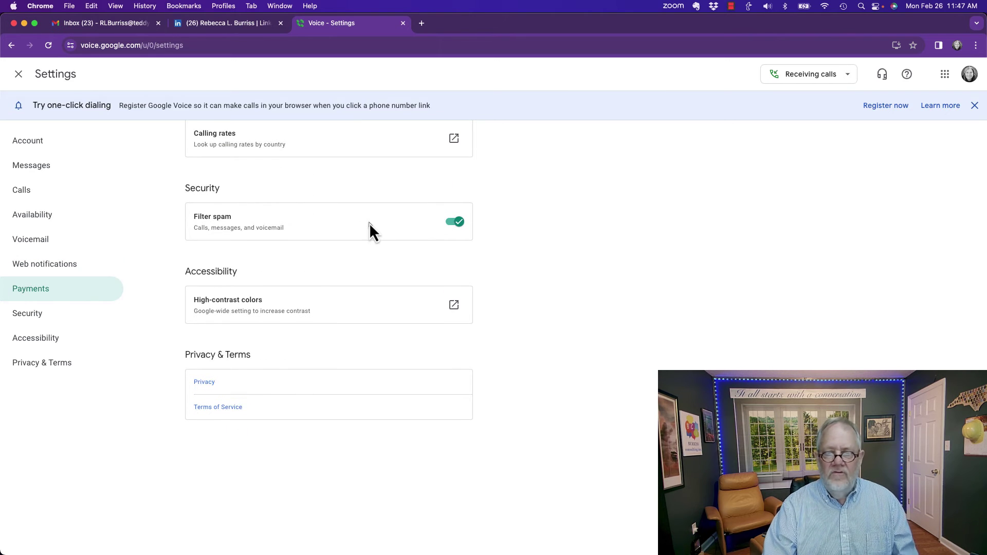
{"action": "scroll", "coordinate": [369, 223], "scroll_direction": "down", "scroll_amount": 2}
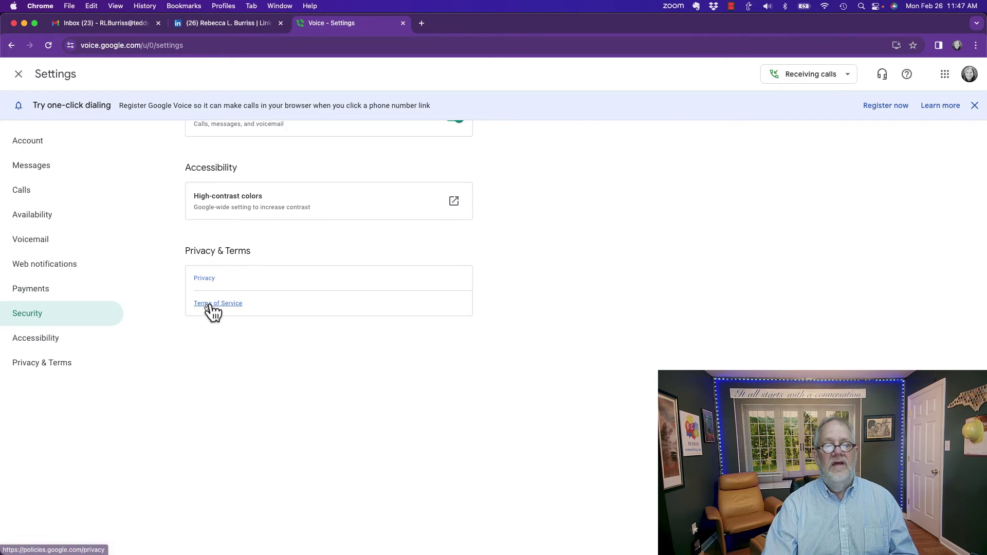
{"action": "scroll", "coordinate": [263, 301], "scroll_direction": "up", "scroll_amount": 15}
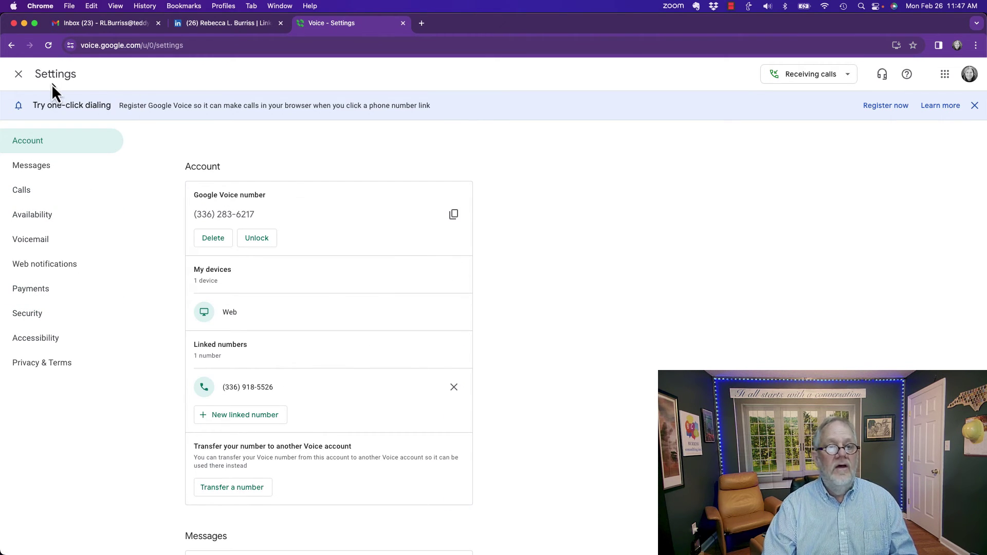
Step: Close Settings and browse the Messages, Voicemail and Spam lists in turn
{"action": "left_click", "coordinate": [19, 77]}
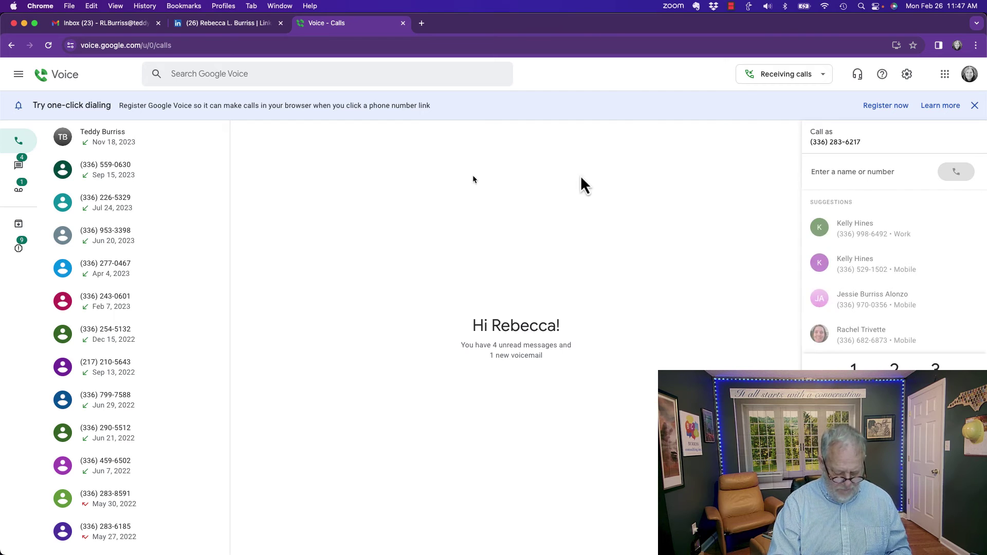
{"action": "left_click", "coordinate": [19, 166]}
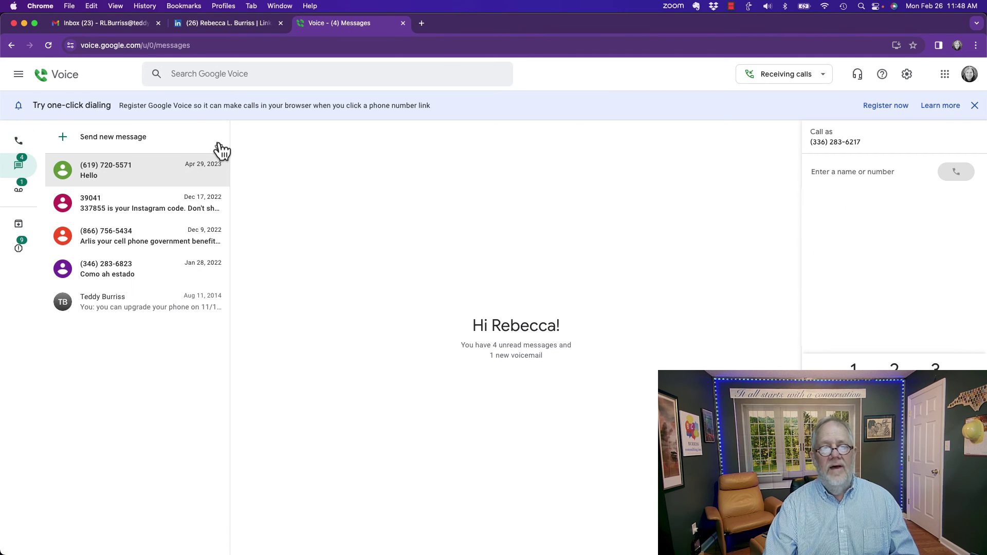
{"action": "left_click", "coordinate": [15, 195]}
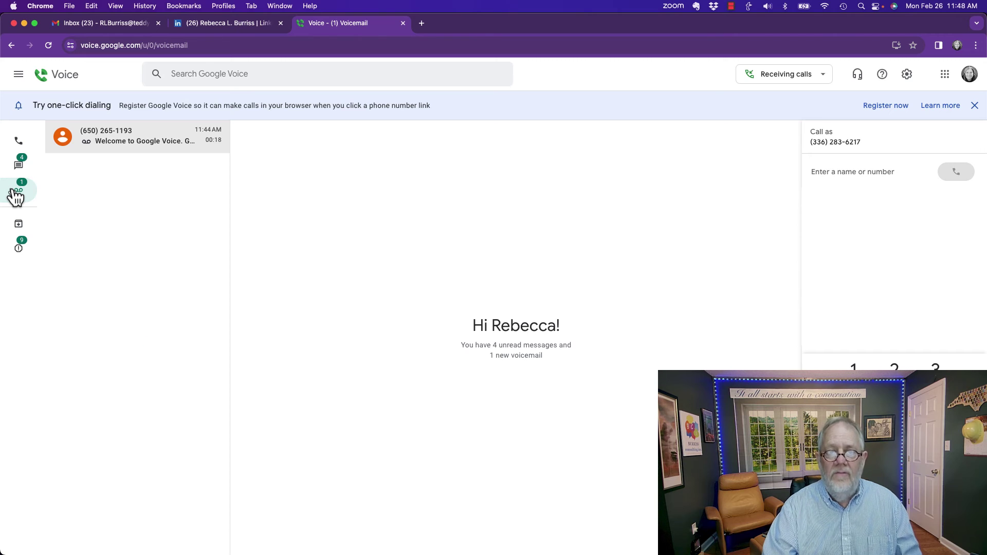
{"action": "left_click", "coordinate": [19, 252]}
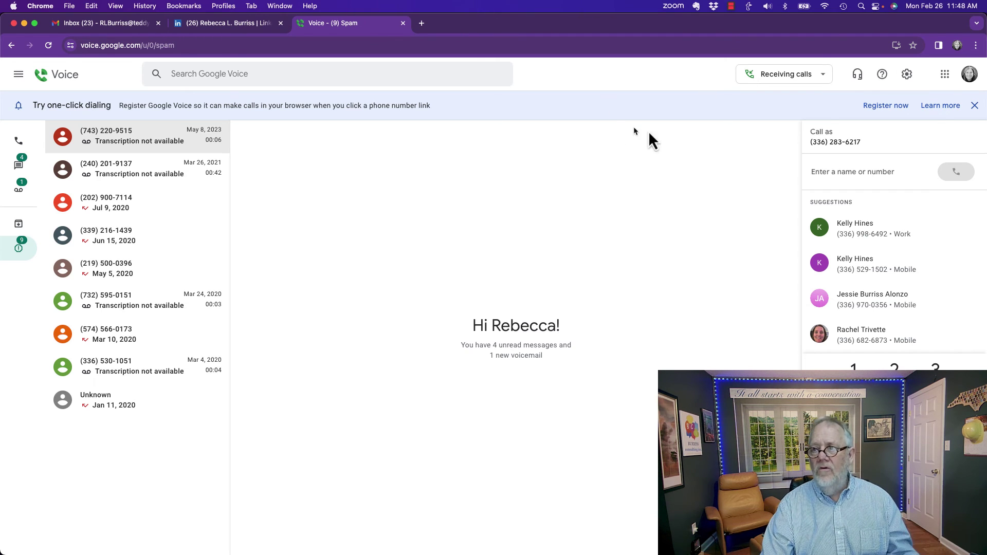
Step: Allow microphone access from the audio device settings, then close that panel
{"action": "left_click", "coordinate": [857, 75]}
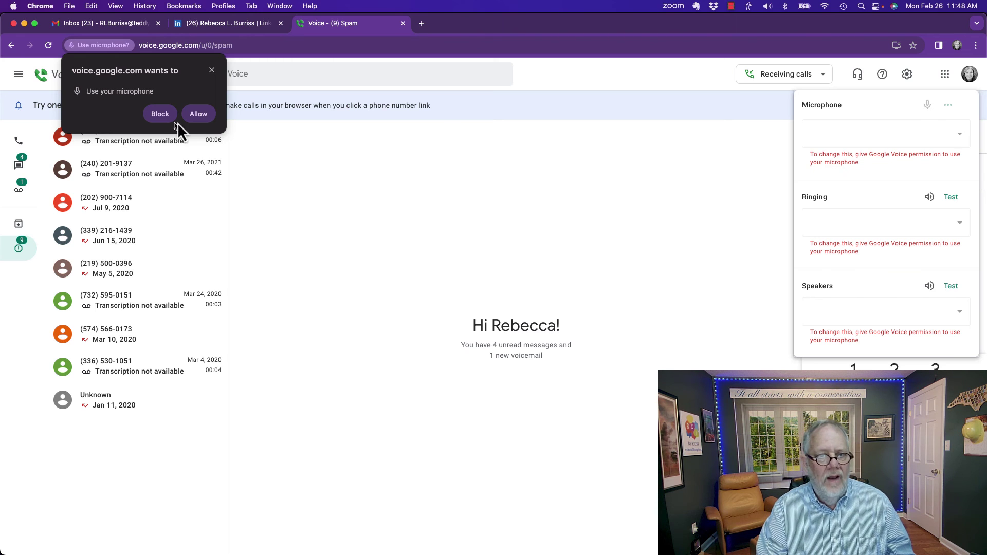
{"action": "left_click", "coordinate": [196, 113]}
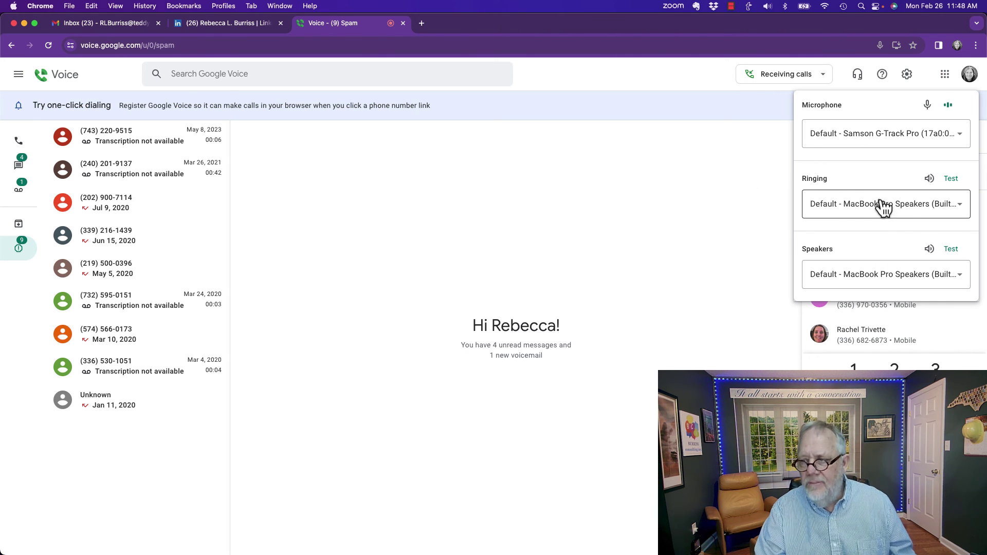
{"action": "left_click", "coordinate": [658, 165]}
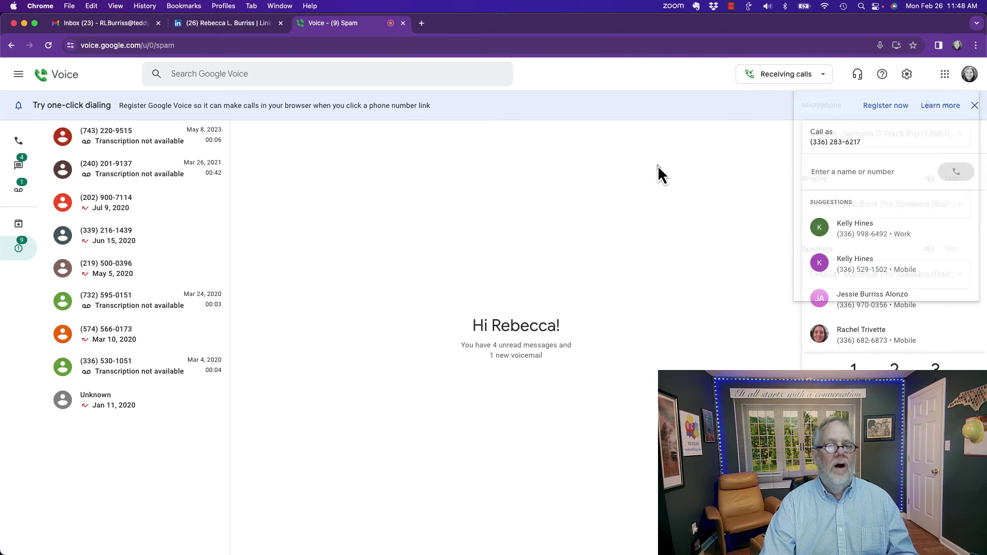